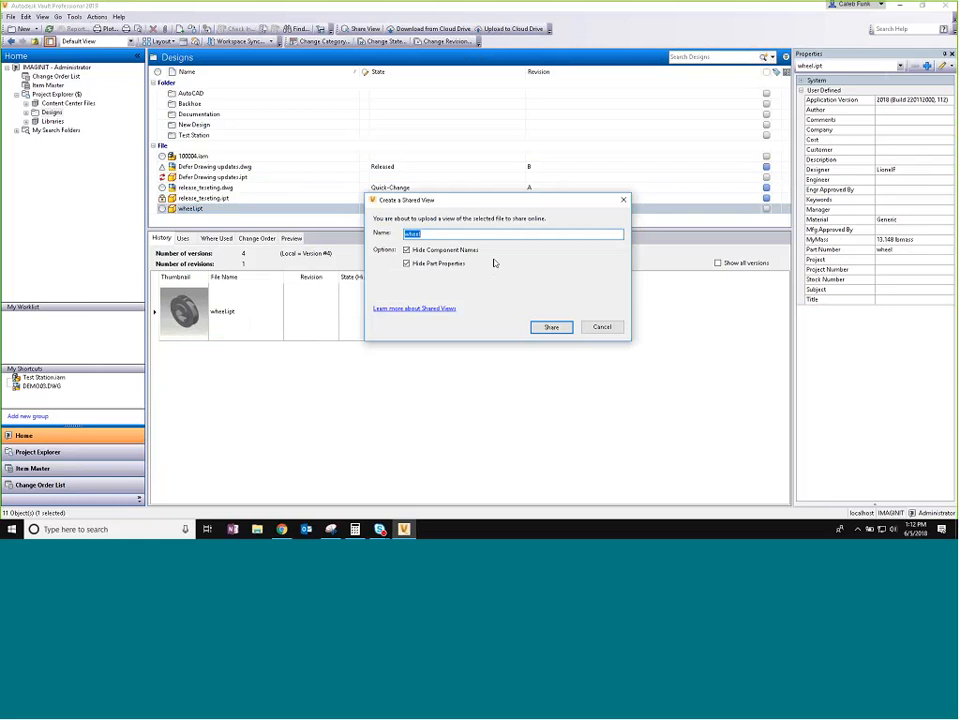
- Share the selected wheel part as an online view named "Wheel for What's New"
text(View for Wha)
key(ctrl+a)
text(Wheel for What's New)
click(552, 329)
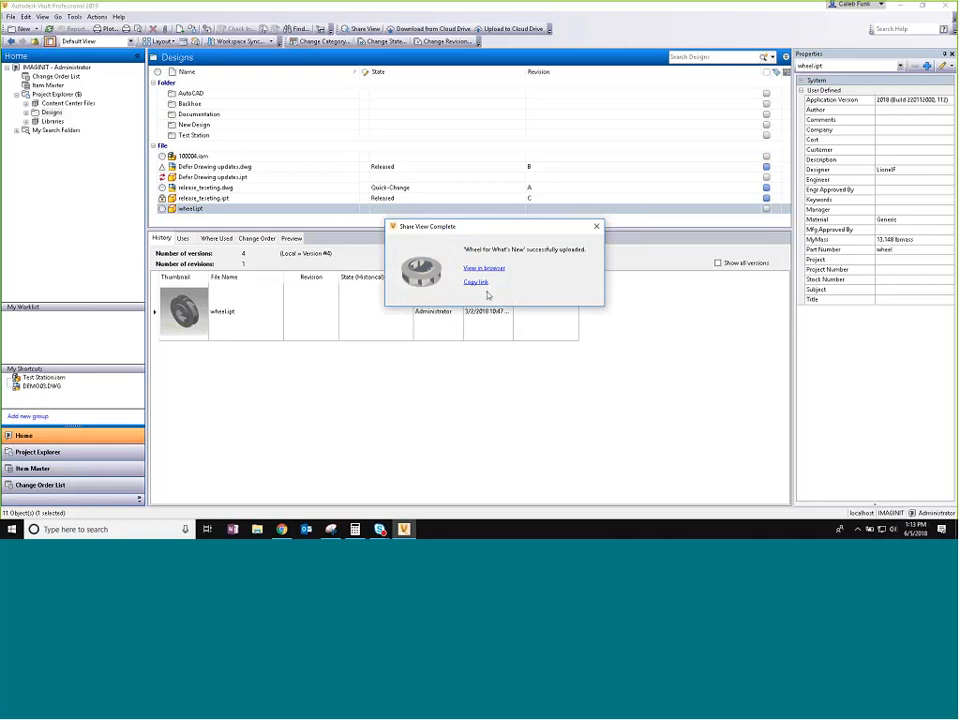
- Copy the link of the uploaded wheel view and view the model in the browser
click(476, 283)
click(484, 268)
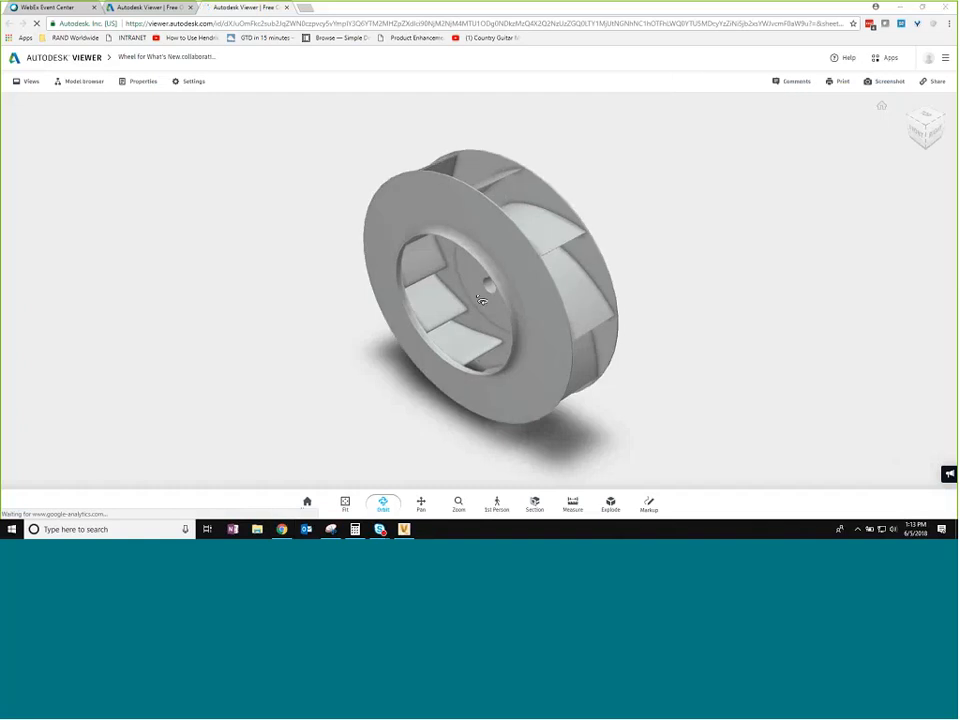
drag(481, 300, 221, 201)
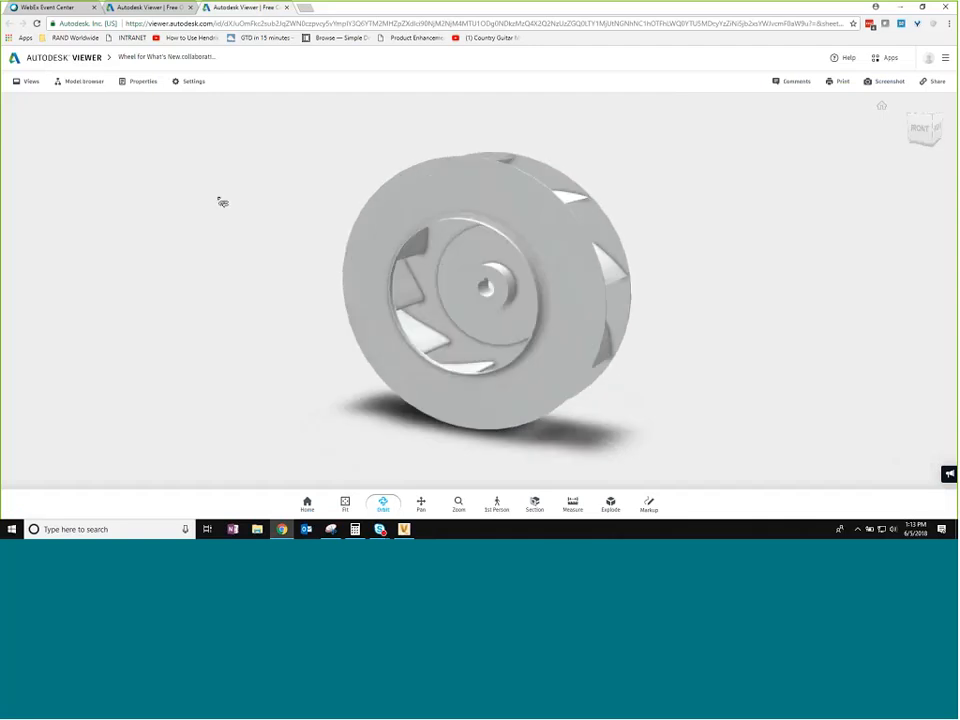
- Examine which properties and model components of the shared wheel are exposed in the online viewer
click(131, 84)
drag(777, 85, 901, 183)
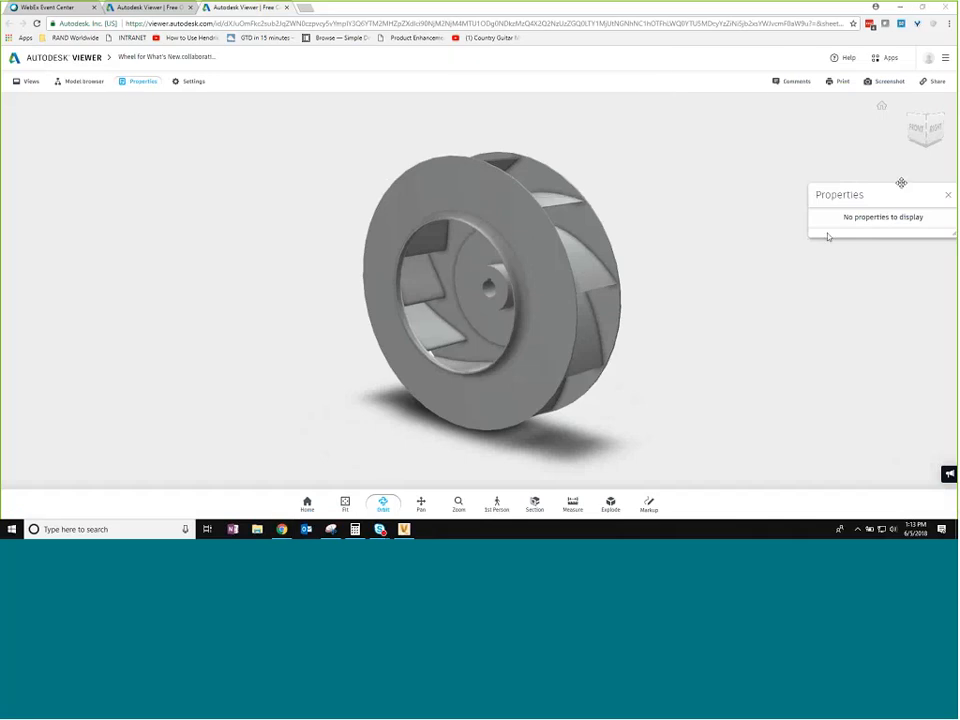
click(948, 196)
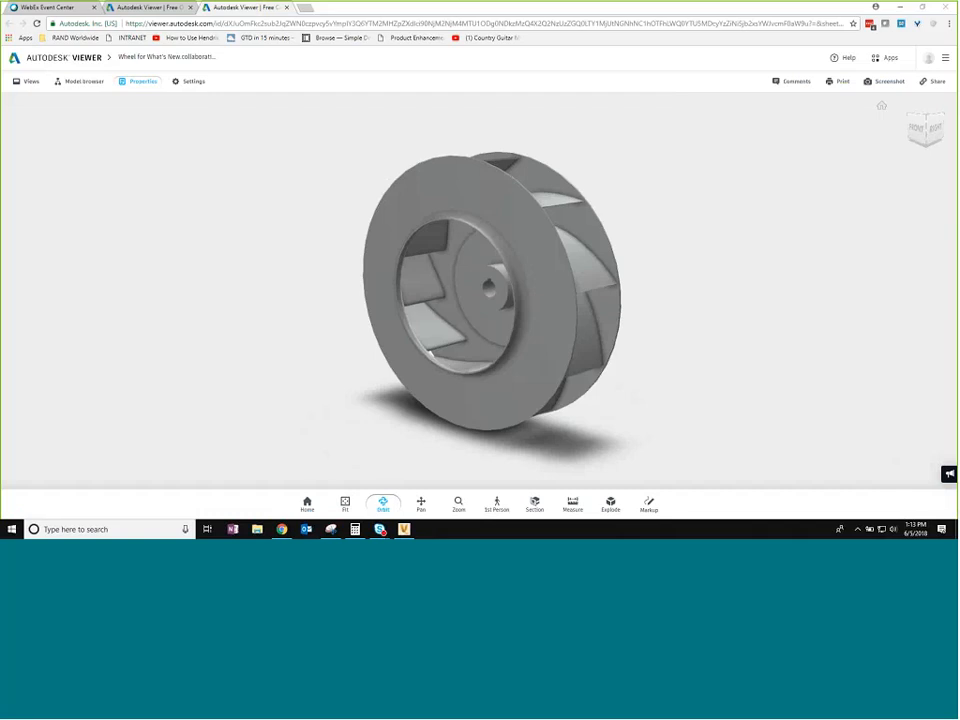
click(75, 84)
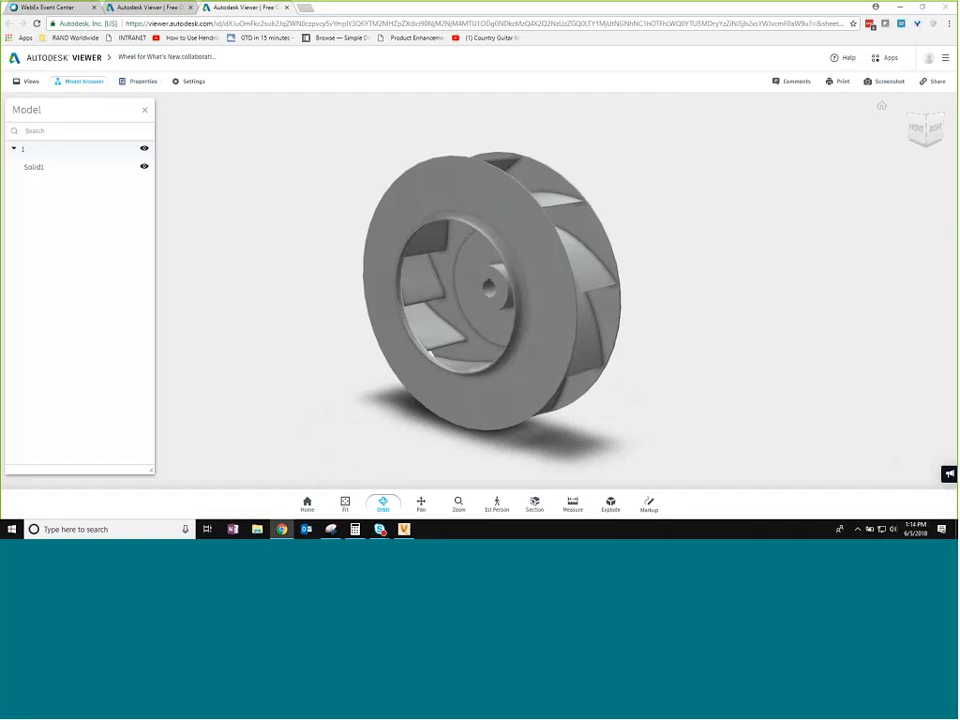
click(144, 109)
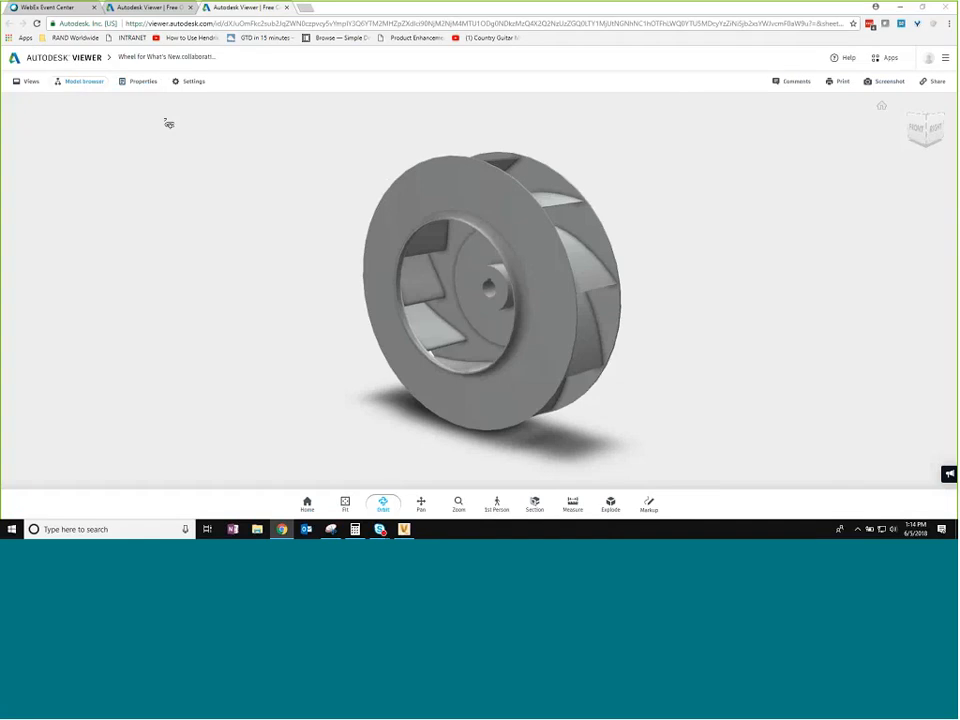
drag(403, 277, 310, 285)
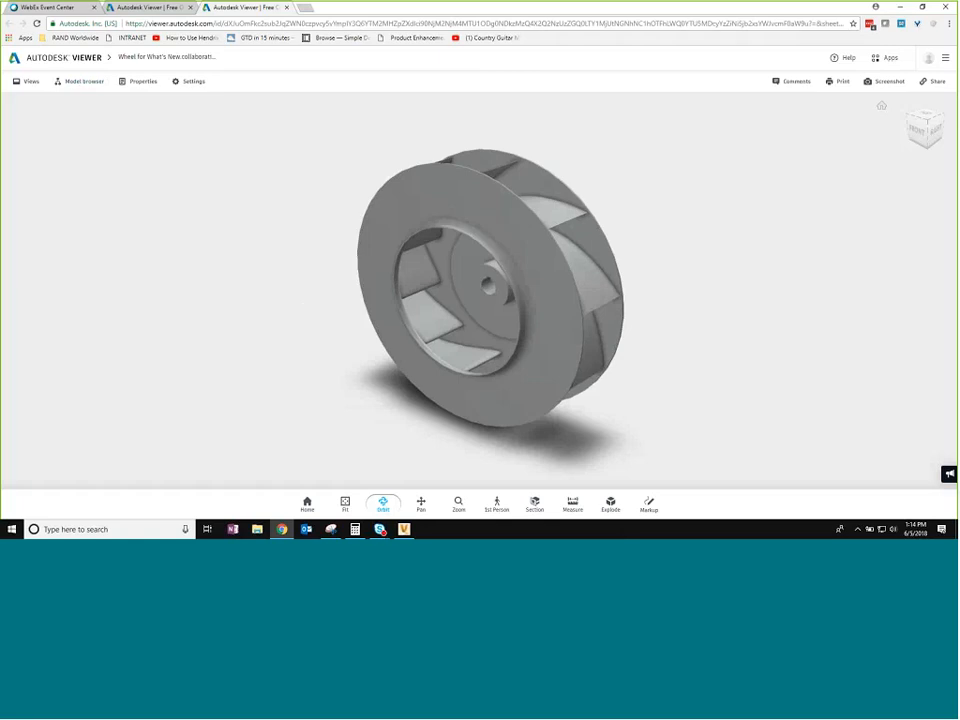
- Switch back to Autodesk Vault, dismiss the upload notice and display the list of shared views
click(405, 530)
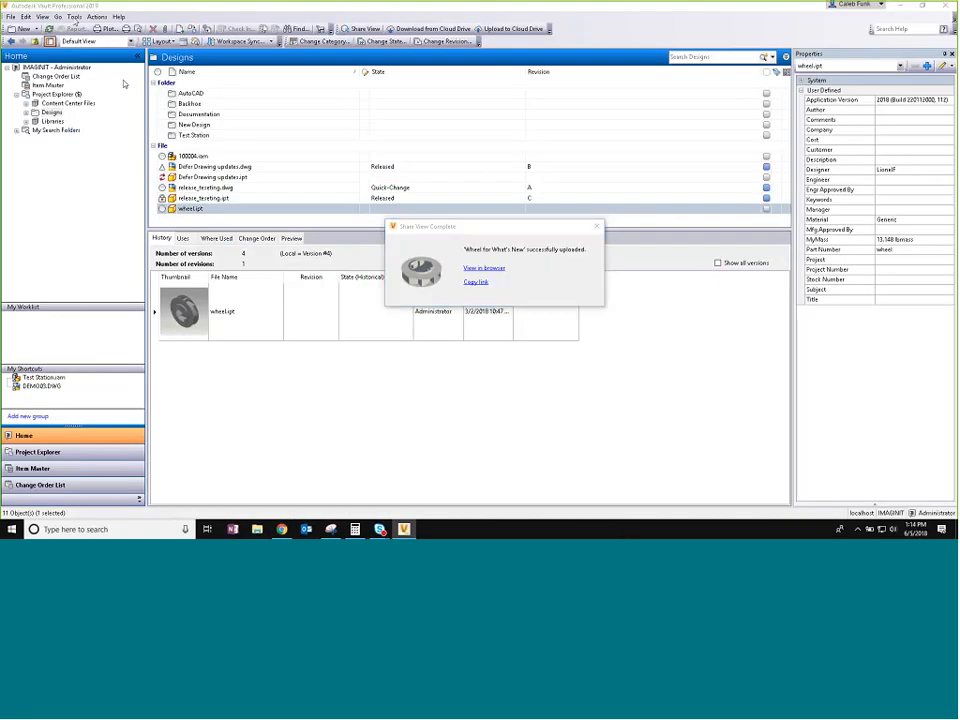
click(596, 226)
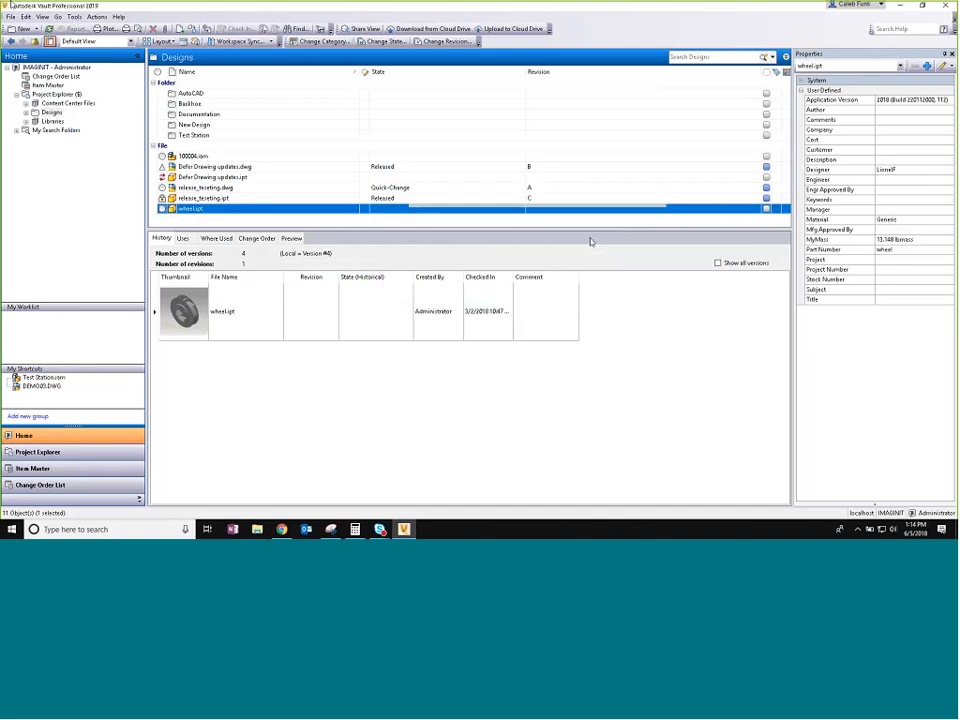
key(alt+v)
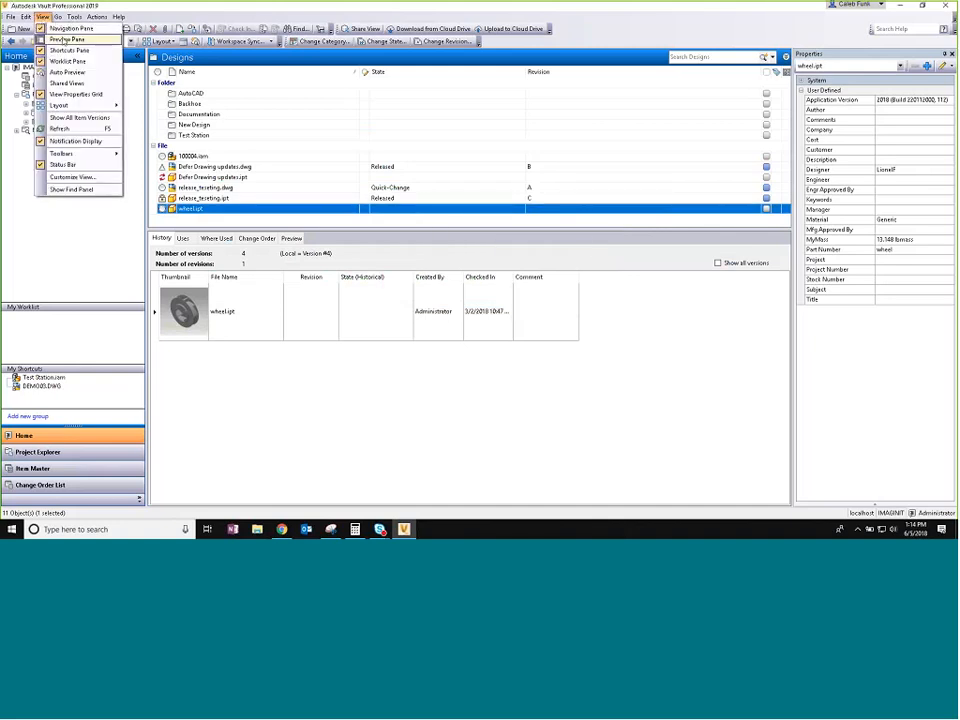
click(68, 83)
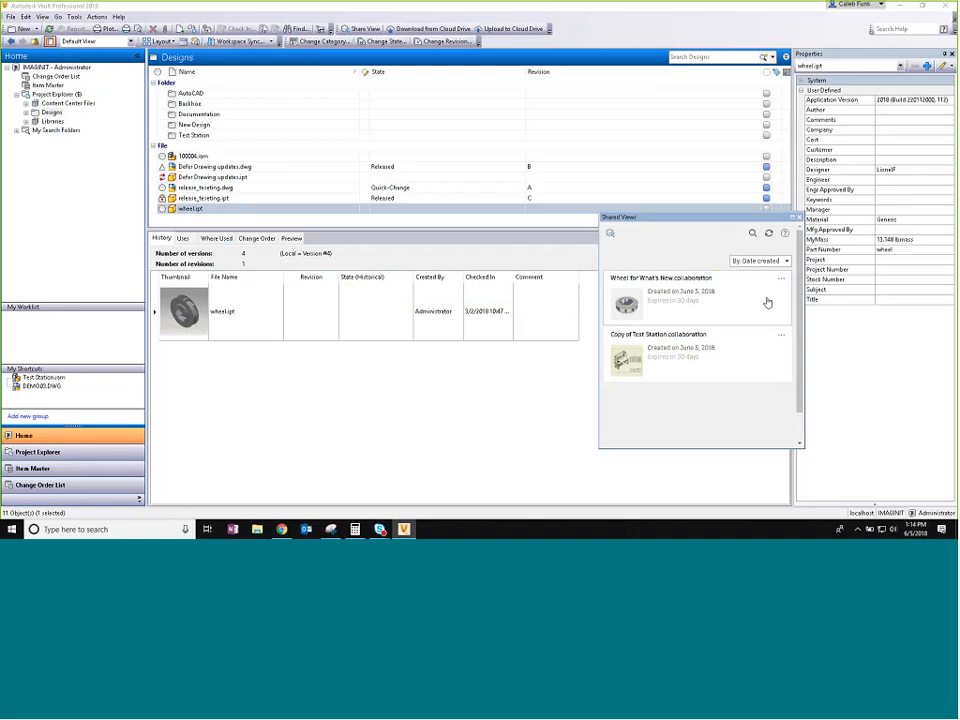
- Copy the link of the "Copy of Test Station collaboration" view and extend the "Wheel for What's New collaboration" view
click(781, 337)
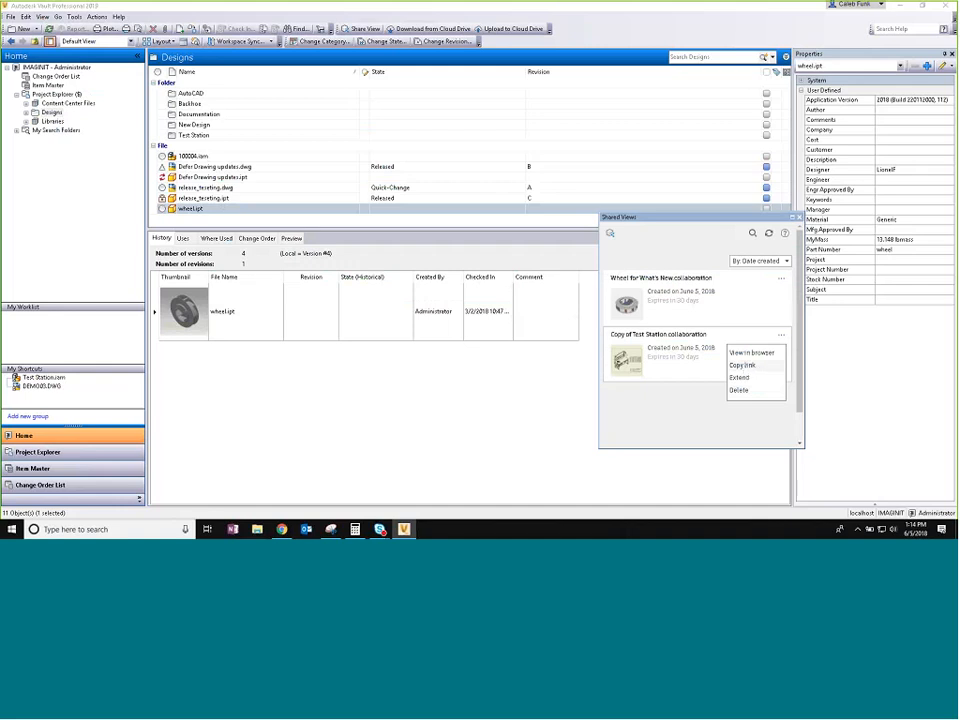
click(742, 365)
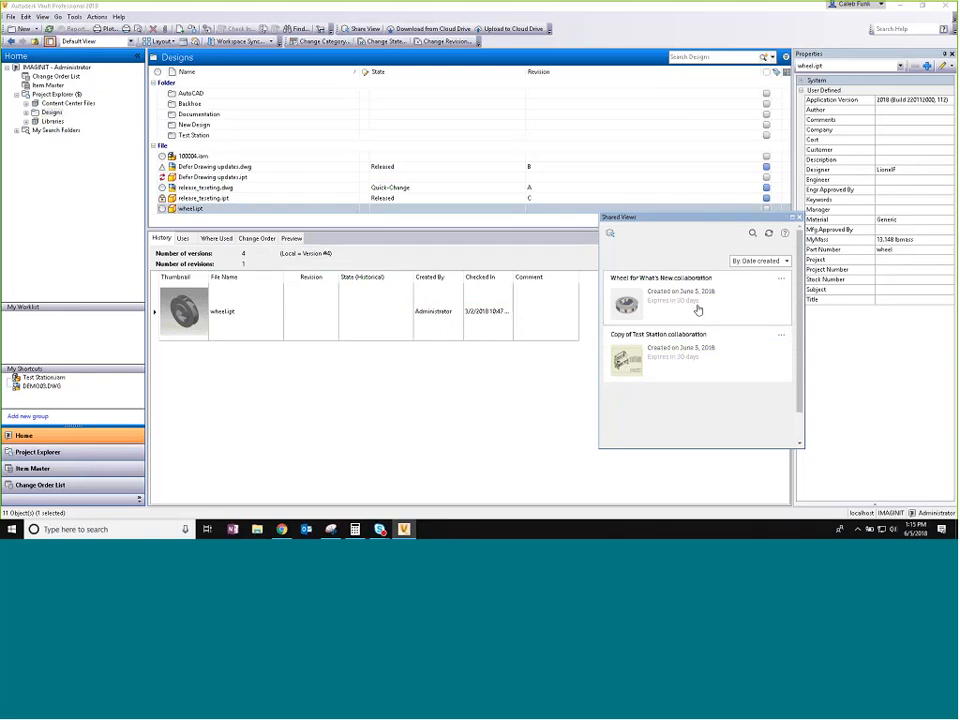
click(781, 279)
click(756, 311)
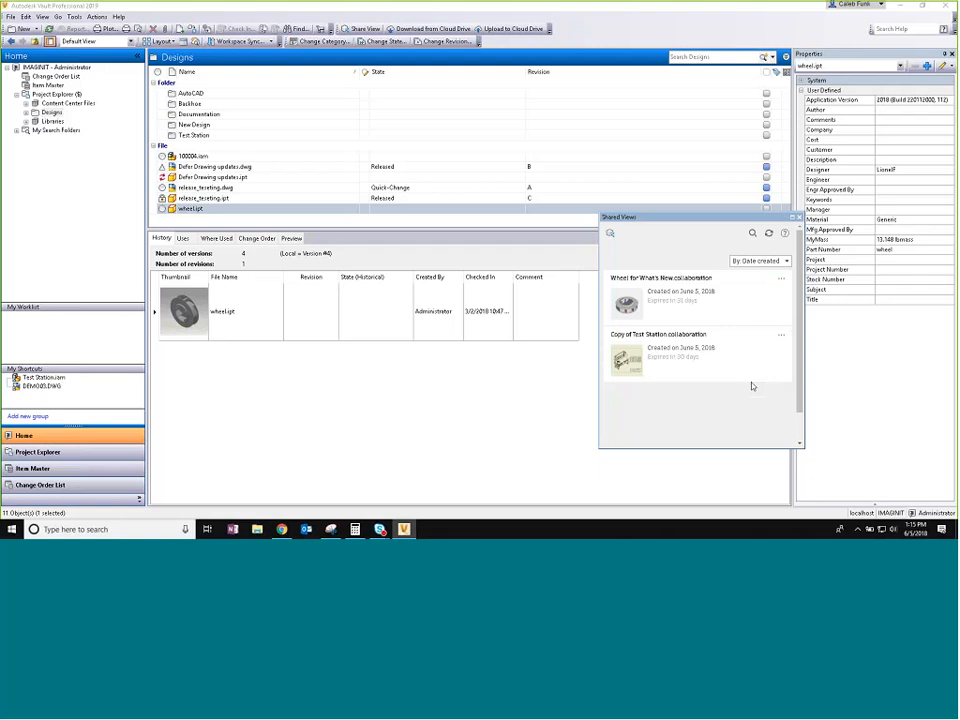
- Check the comments on "Copy of Test Station collaboration", return to the shared views list and copy that view's link again
click(709, 358)
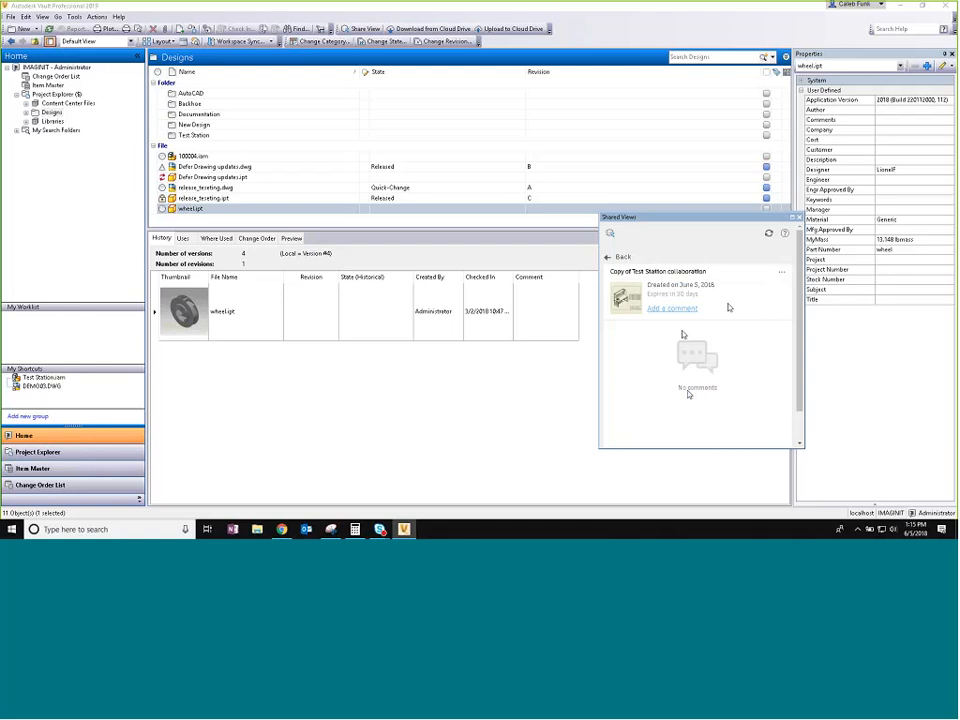
scroll(679, 309, down, 1)
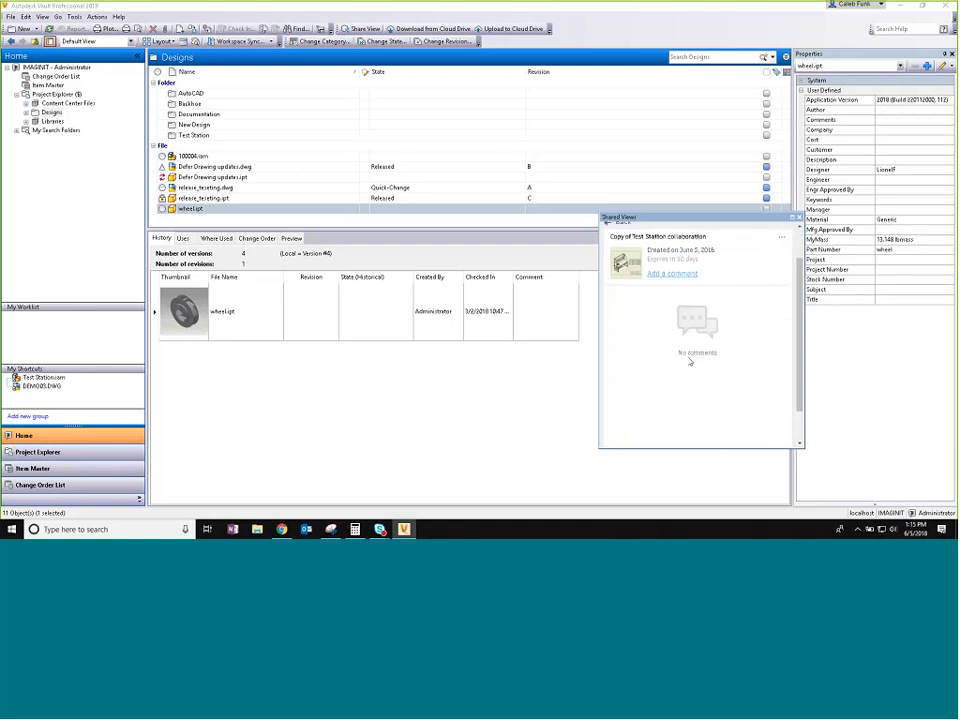
scroll(679, 309, up, 1)
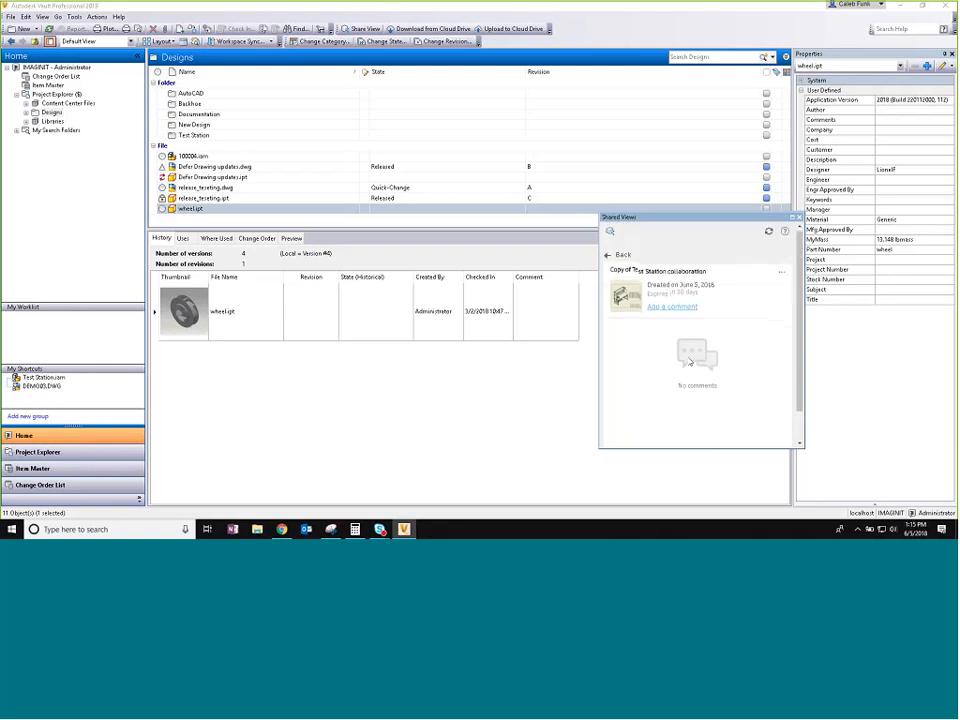
click(610, 258)
click(782, 340)
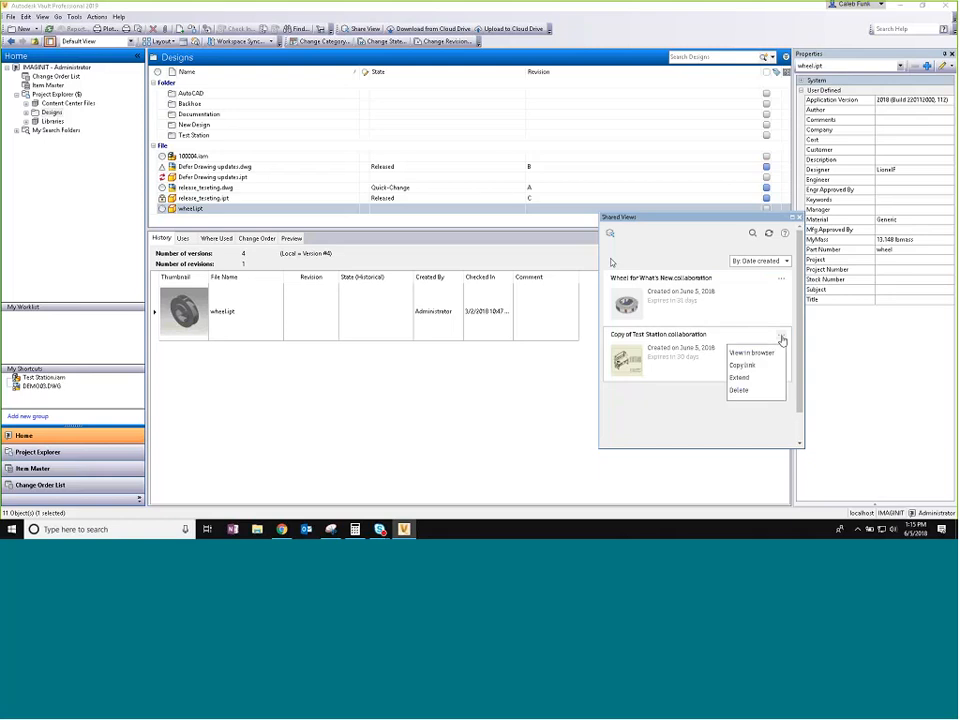
click(750, 366)
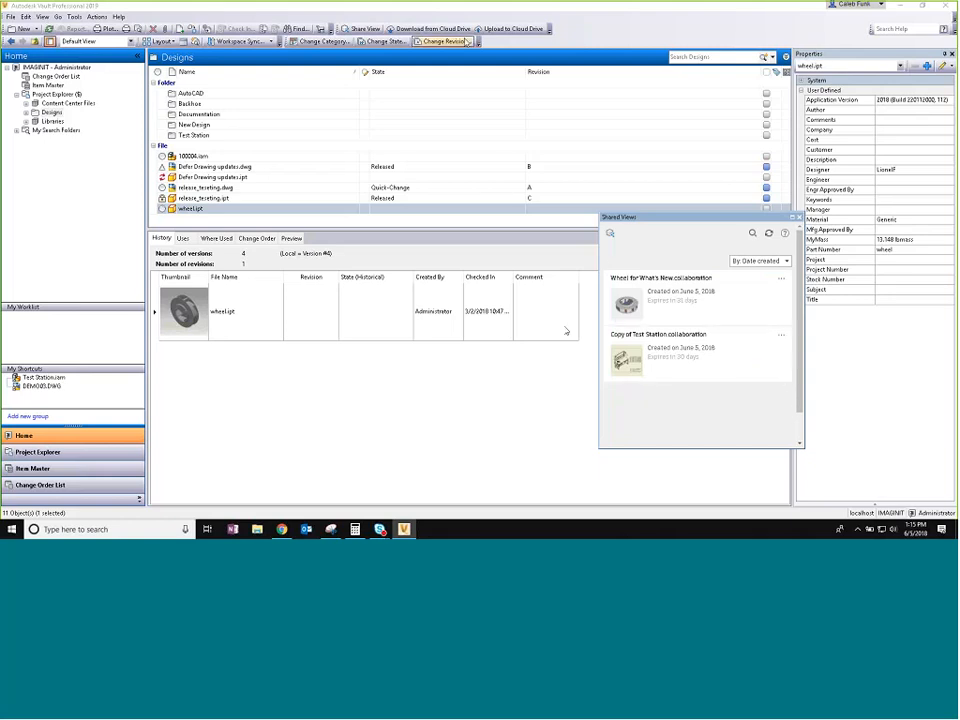
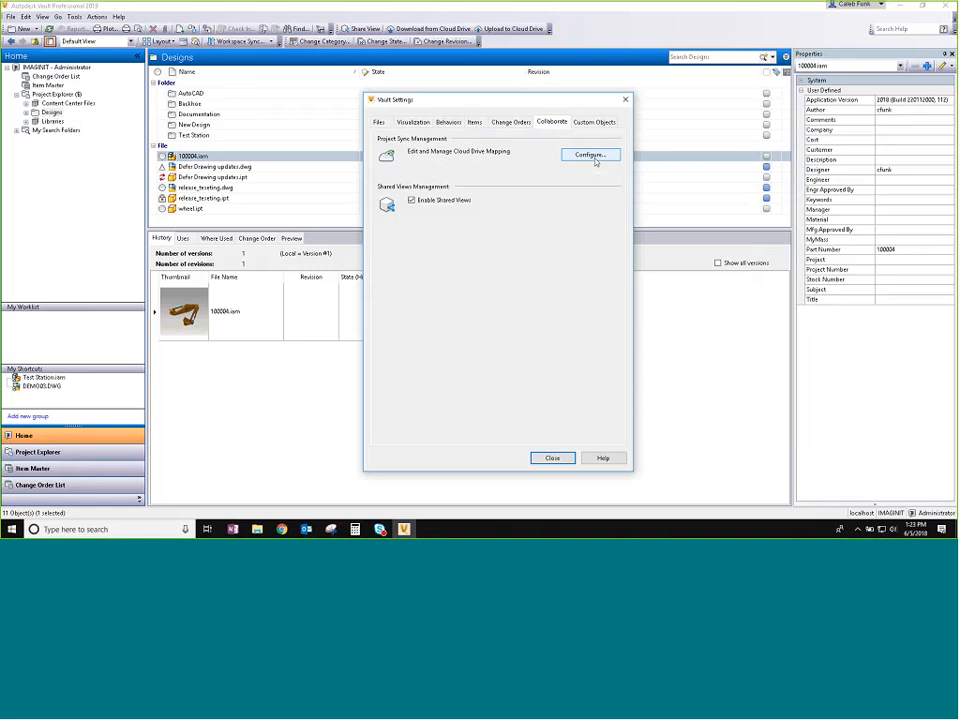
- Create a cloud drive mapping named "What's New" for vault folder $, with related files uploaded based on Release bias
click(590, 157)
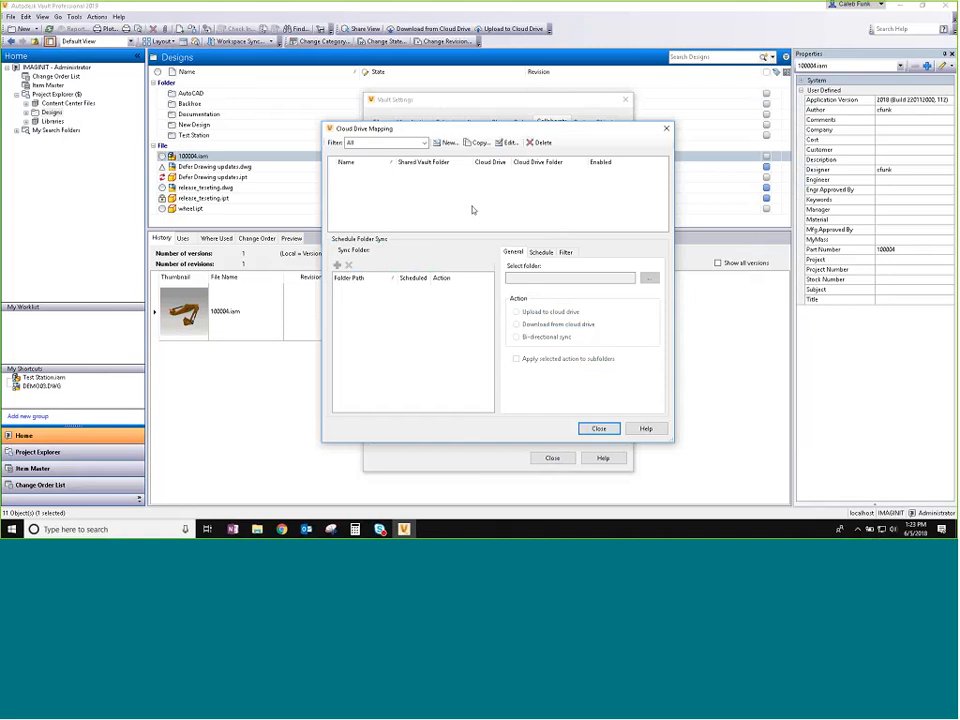
click(448, 144)
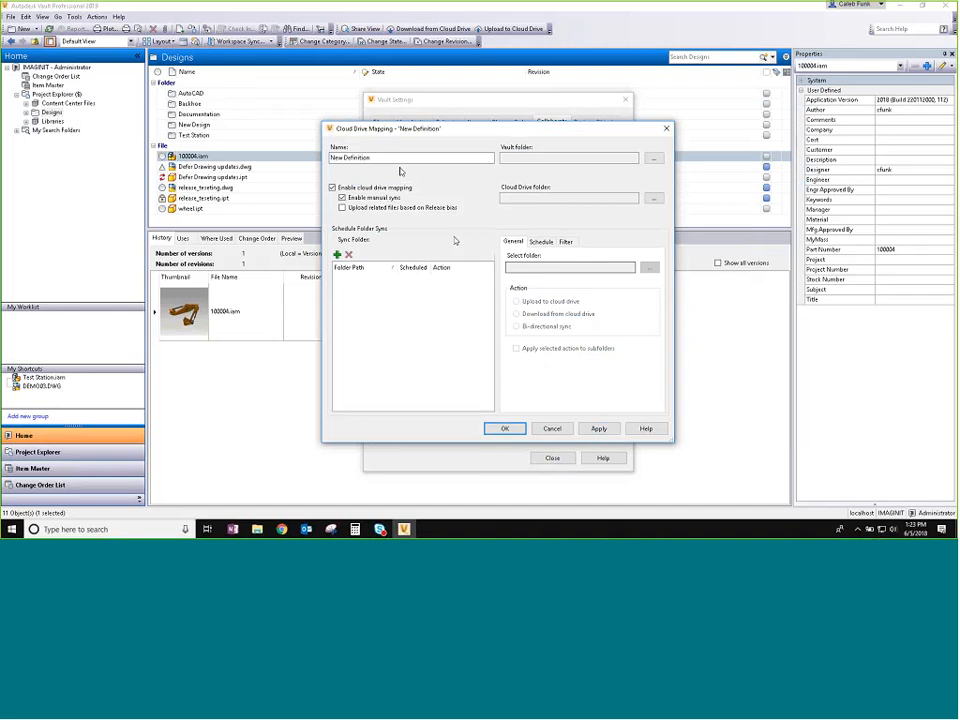
drag(461, 157, 316, 162)
text(What's New)
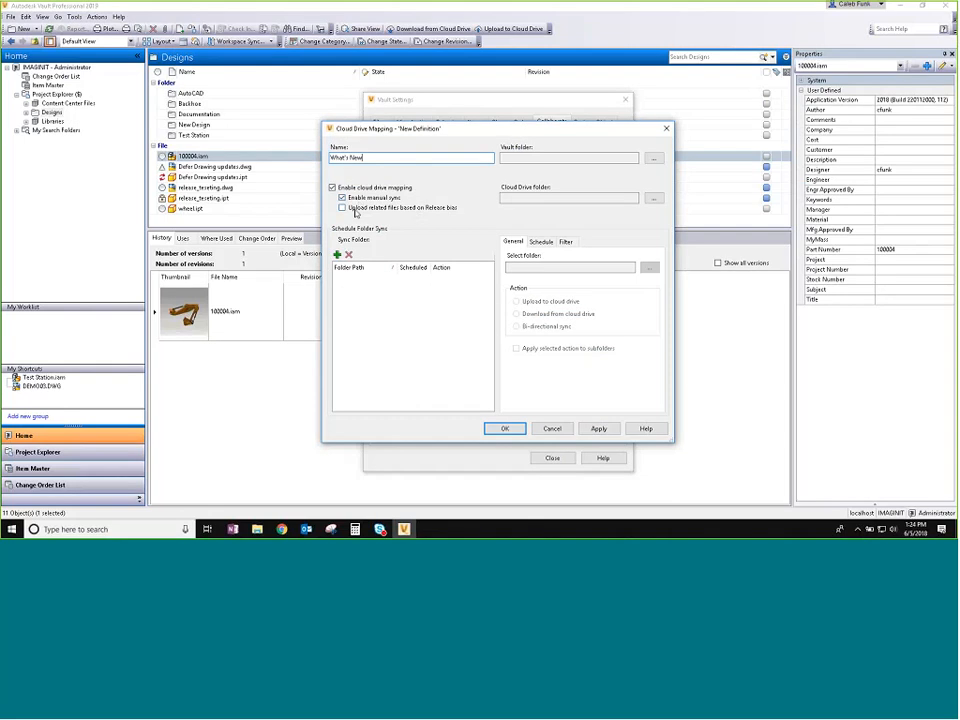
click(356, 210)
click(653, 158)
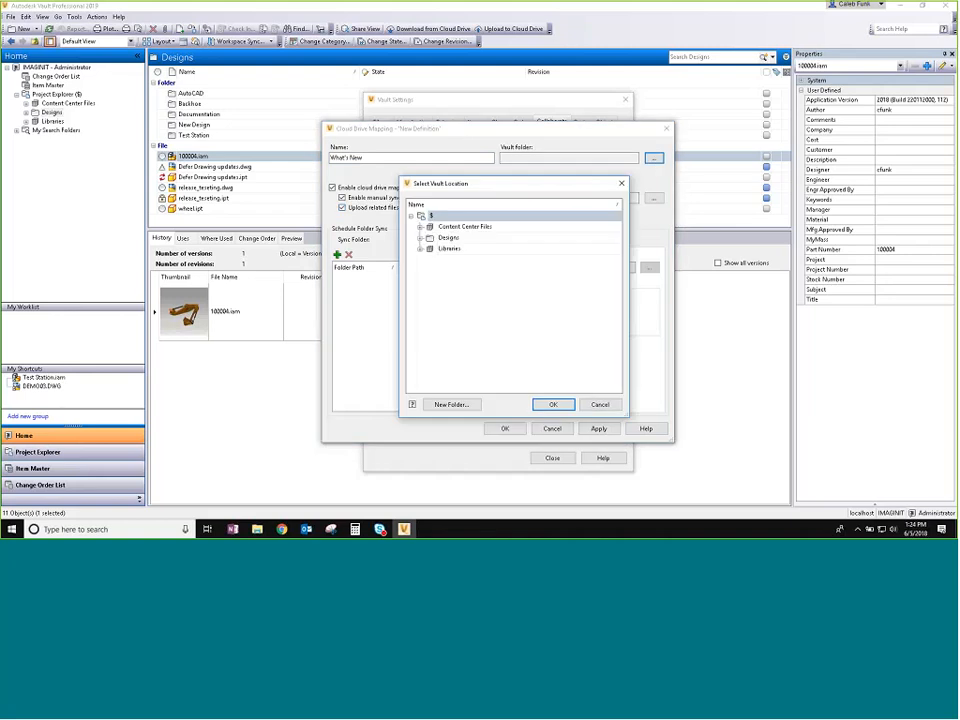
click(553, 404)
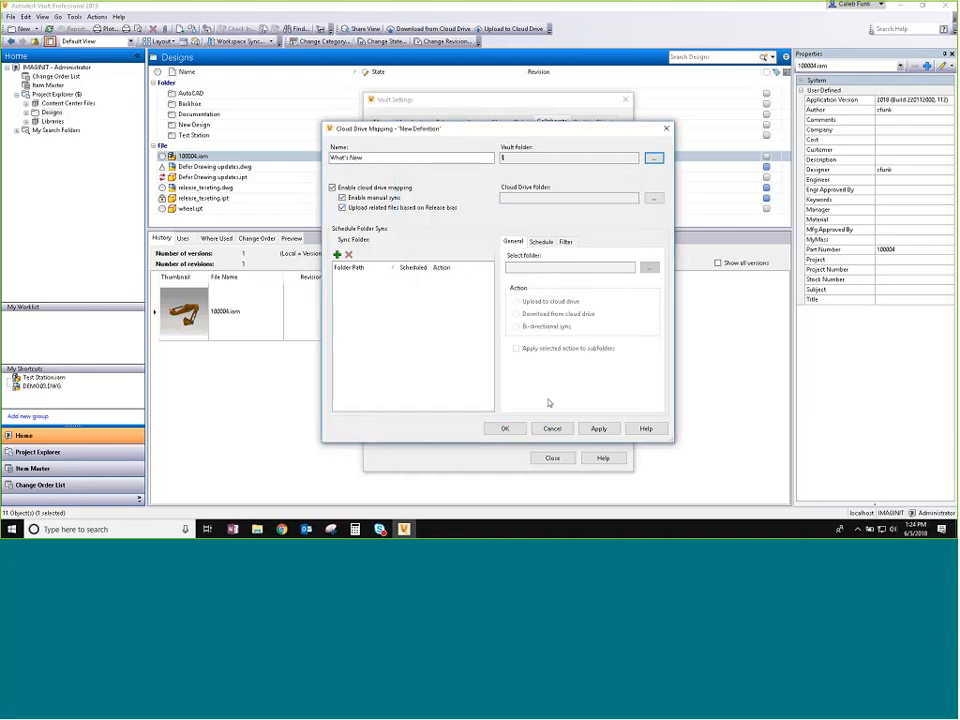
- Try to choose a cloud drive folder for the What's New mapping
click(654, 198)
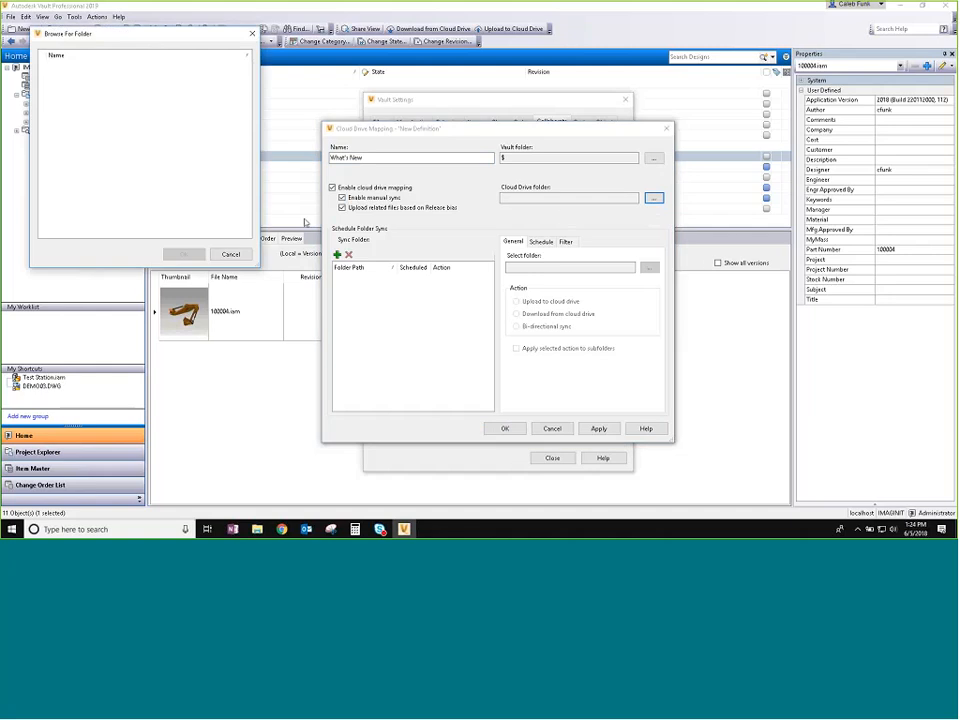
click(231, 255)
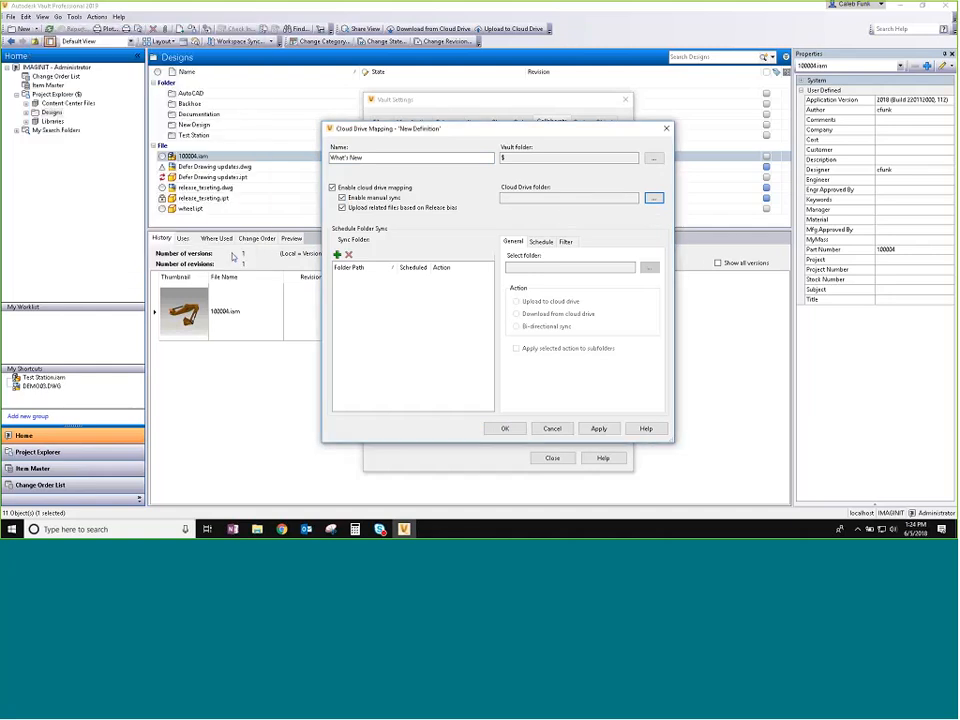
click(654, 198)
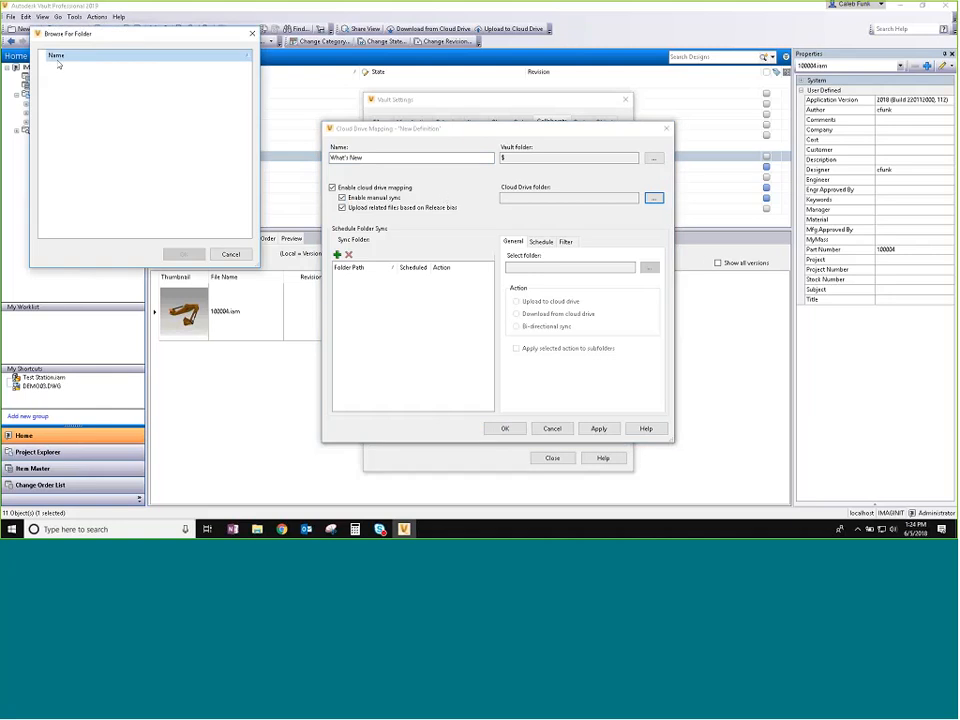
click(231, 254)
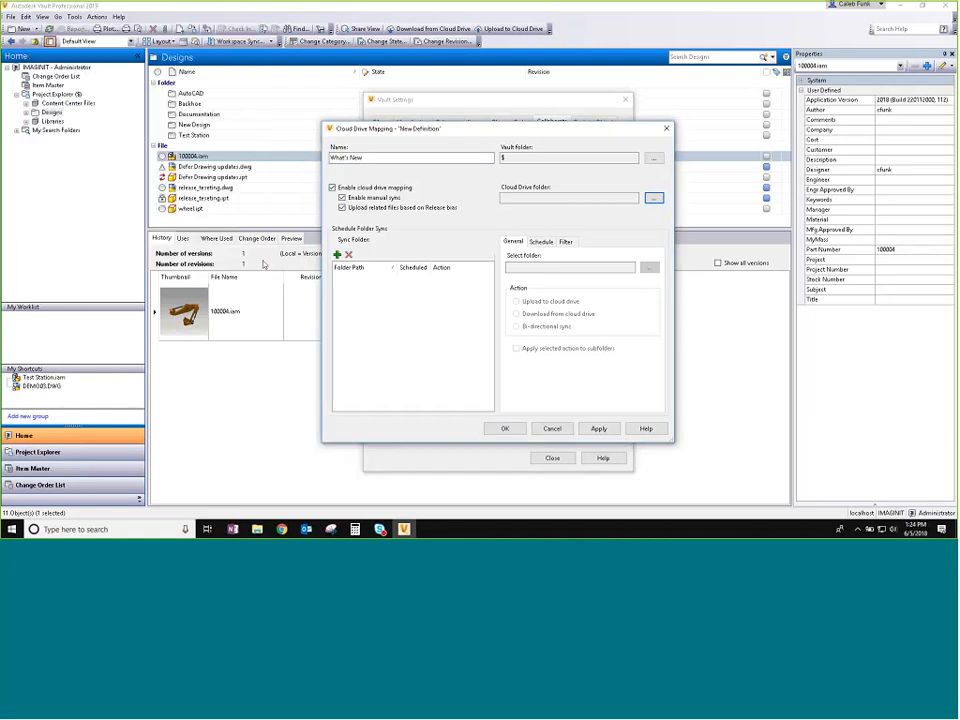
click(654, 199)
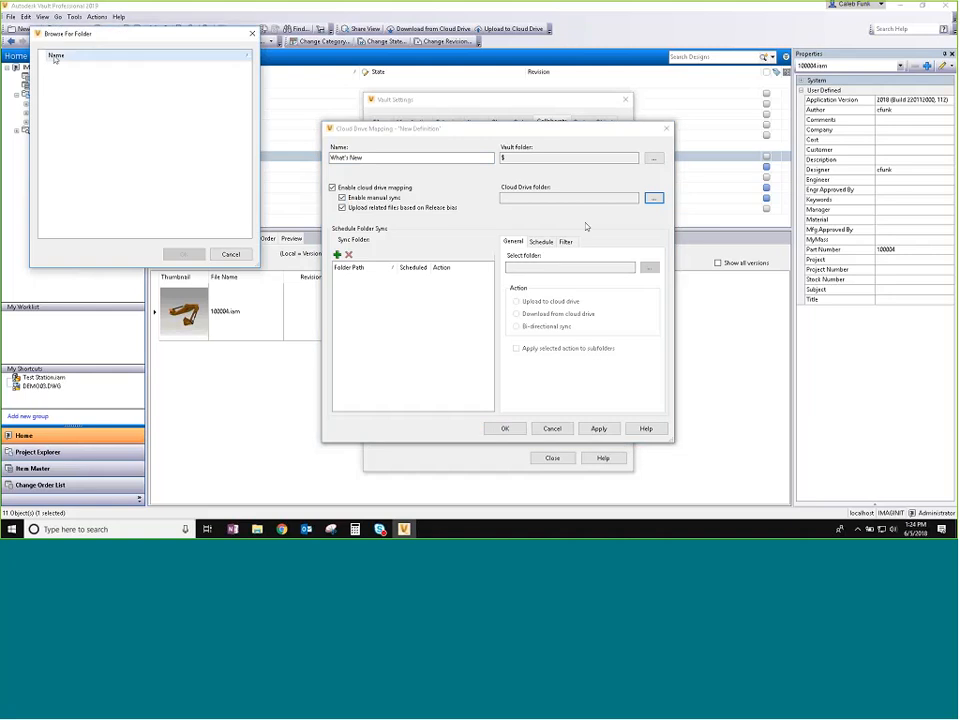
click(231, 254)
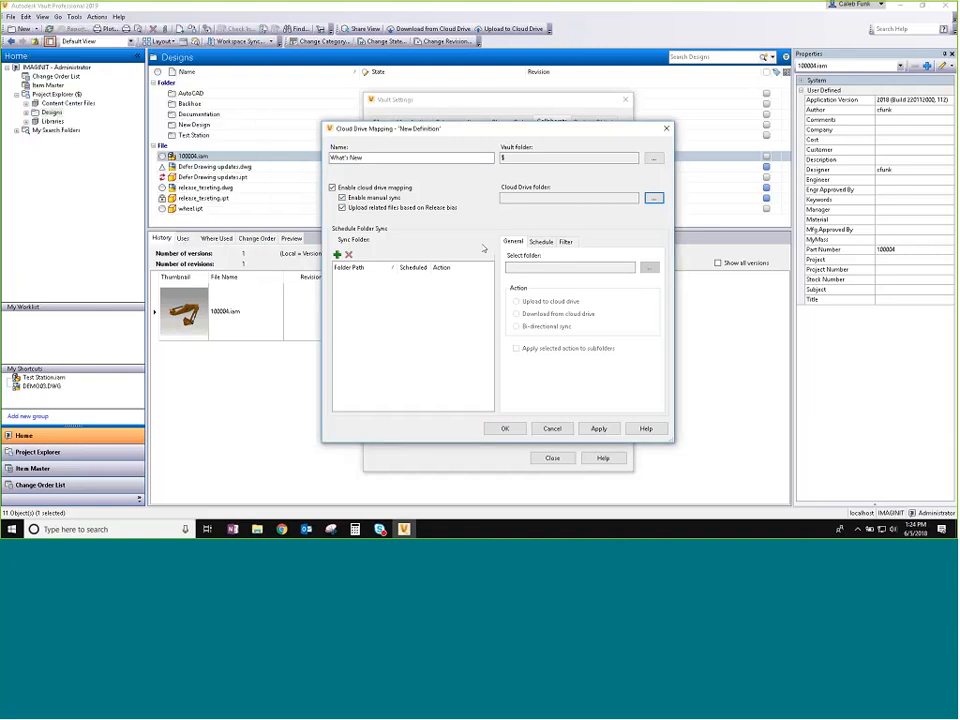
- Add a folder sync for $/Designs/Documentation to the What's New mapping, with the action set to upload to cloud drive
click(519, 243)
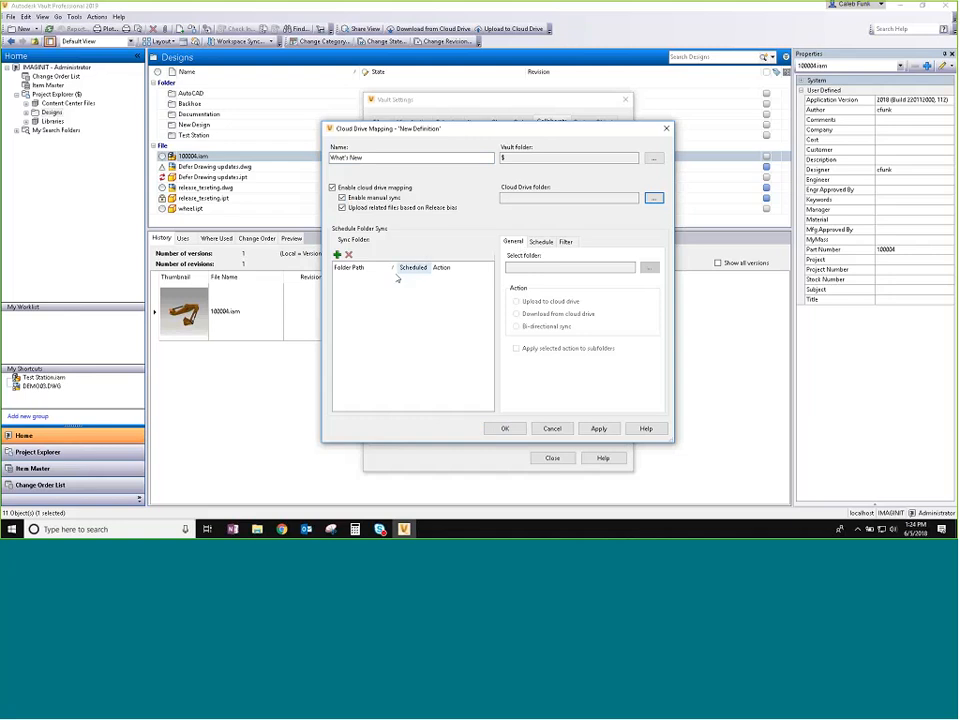
click(337, 255)
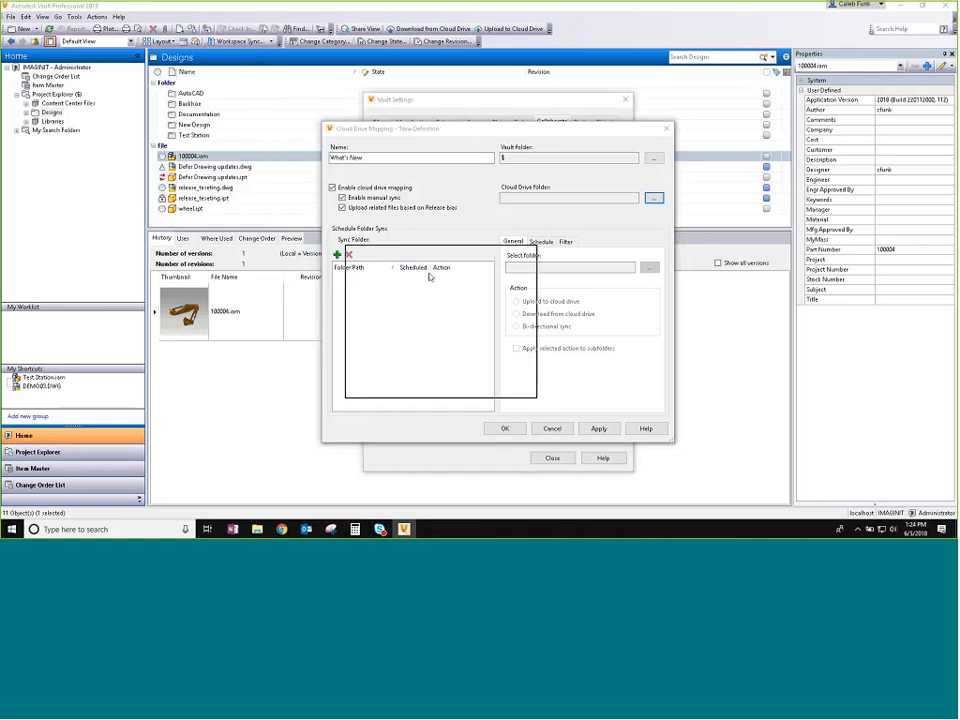
click(519, 280)
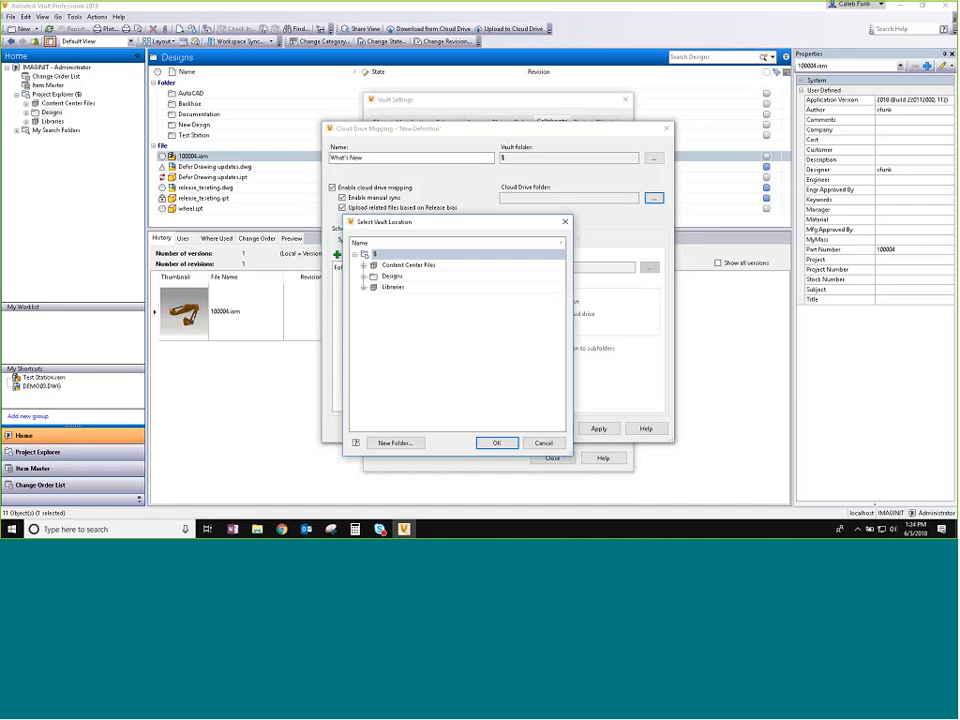
click(364, 276)
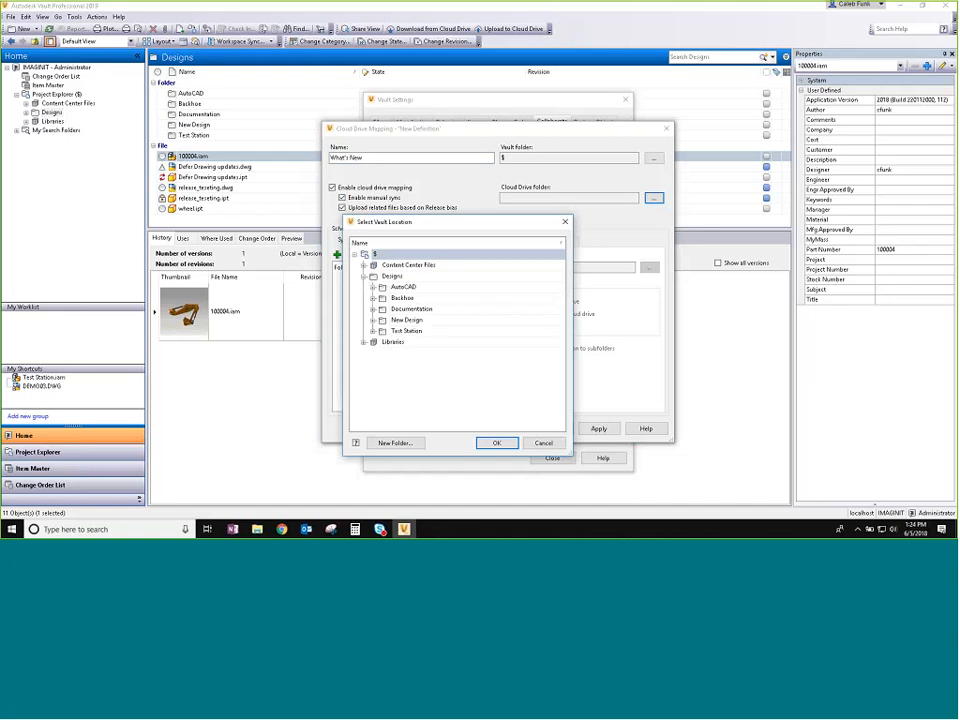
click(414, 311)
click(496, 442)
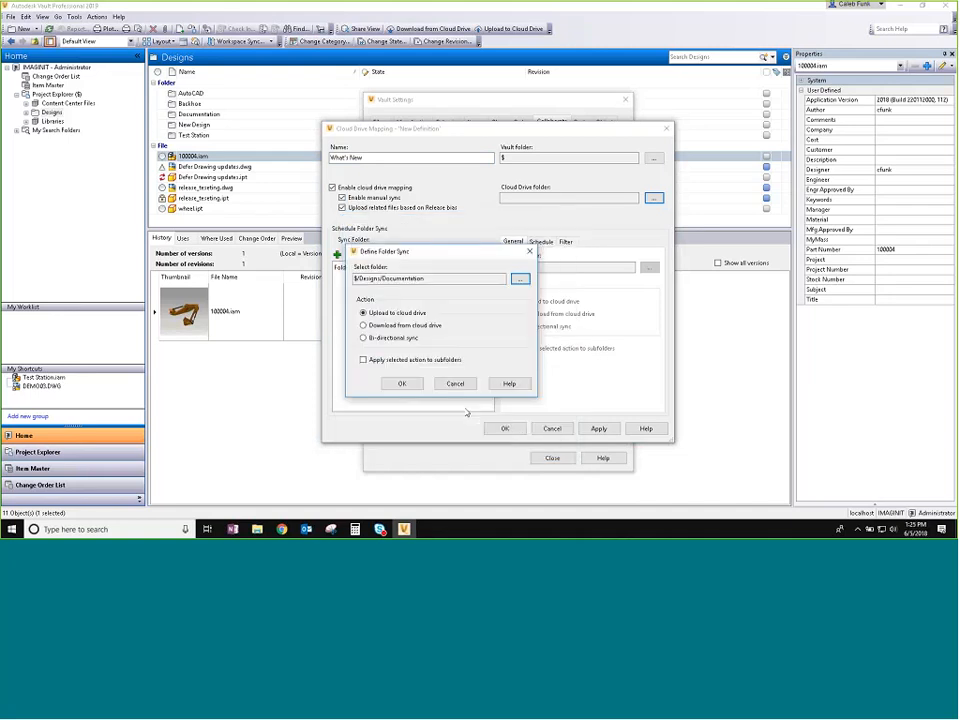
click(404, 385)
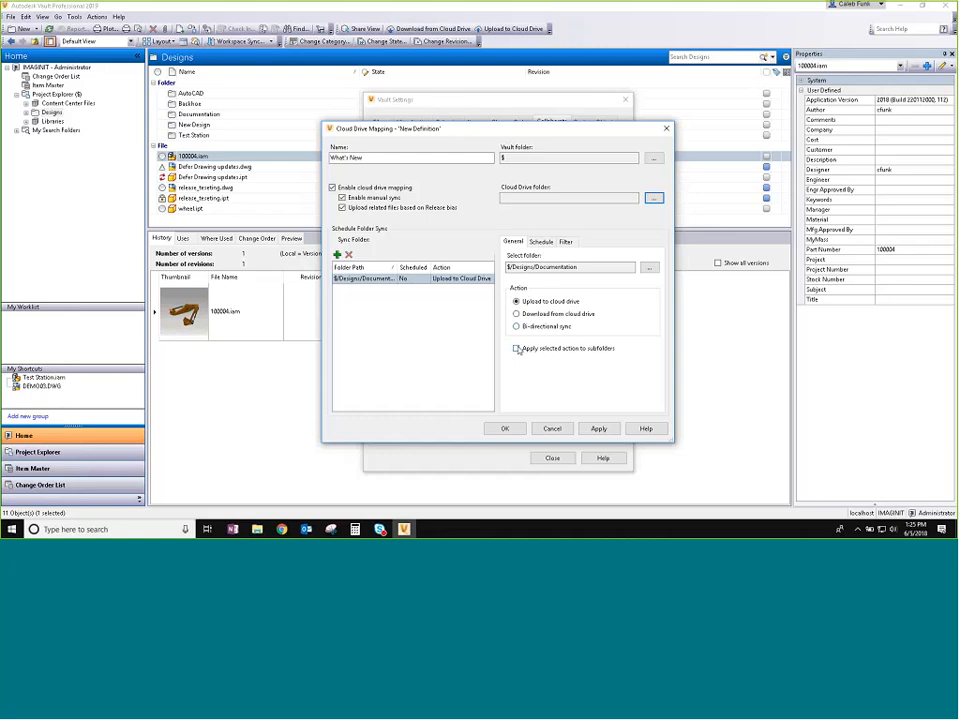
- Add an upload filter to the Documentation folder sync so that Lifecycle Definition contains "Review"
click(541, 241)
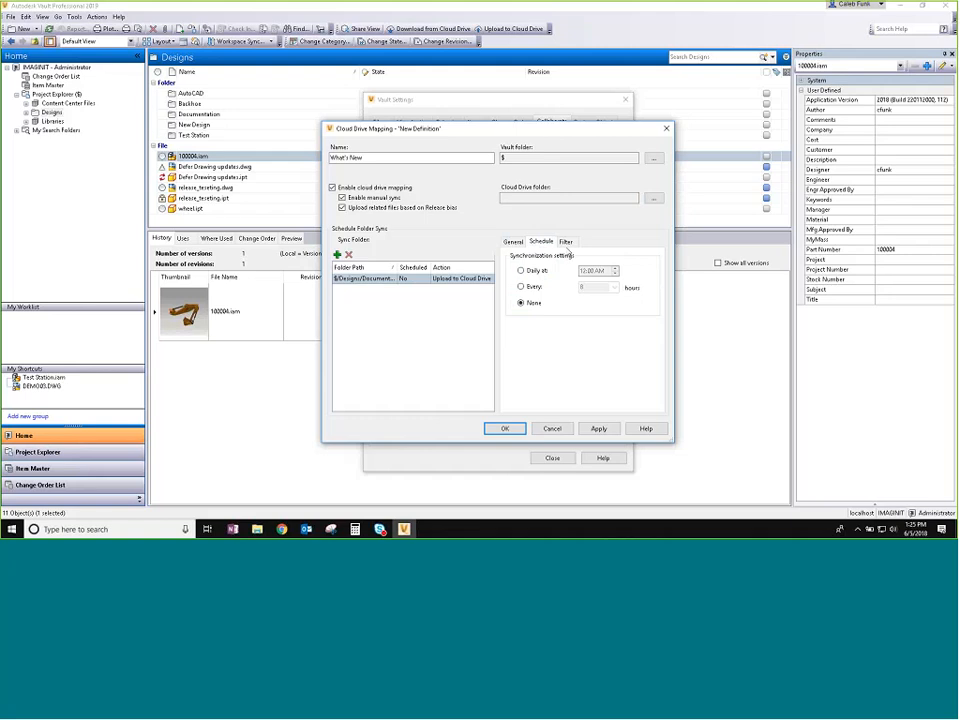
click(566, 243)
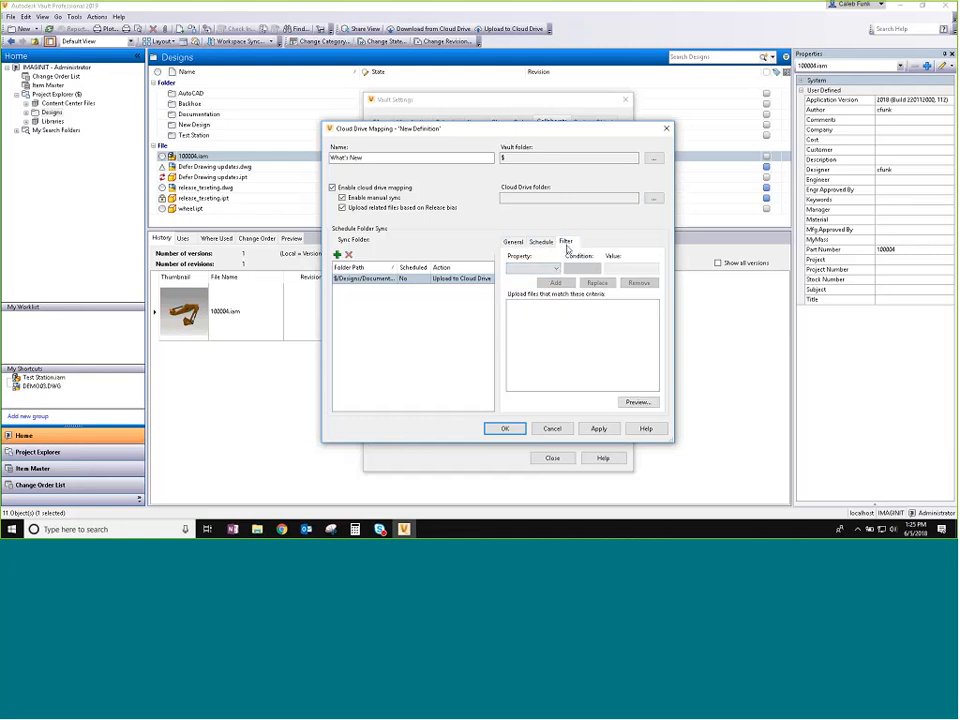
click(556, 270)
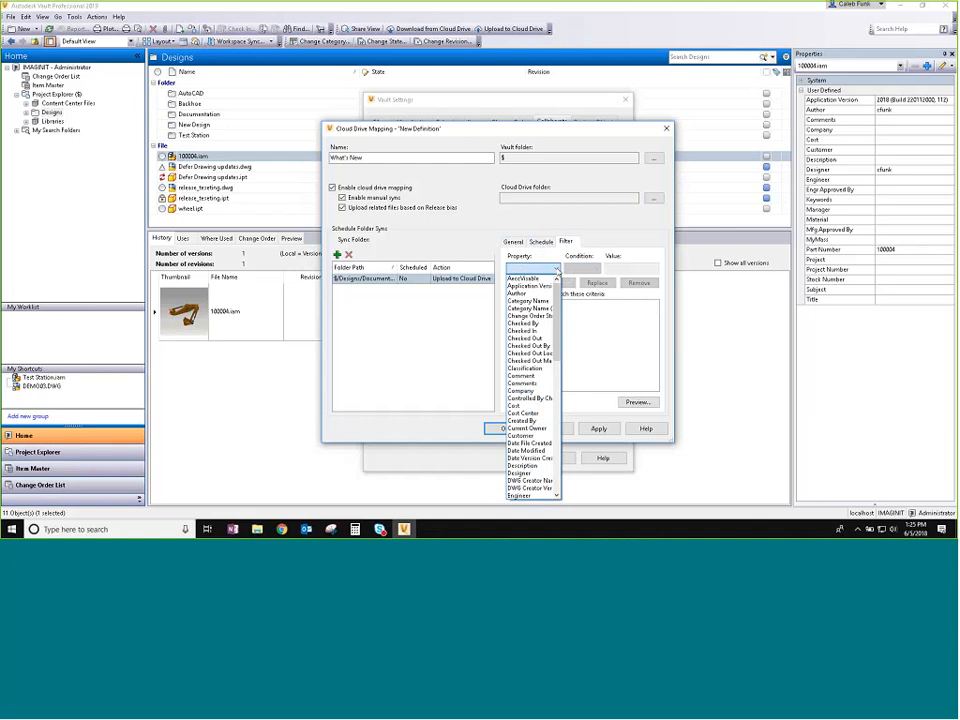
drag(557, 307, 562, 377)
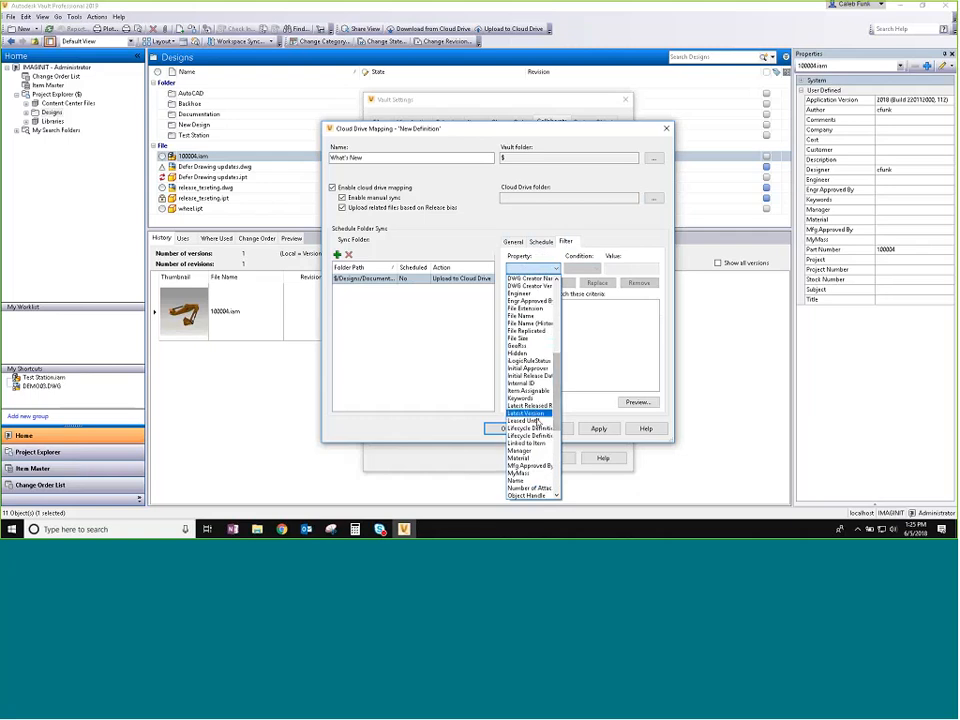
click(530, 427)
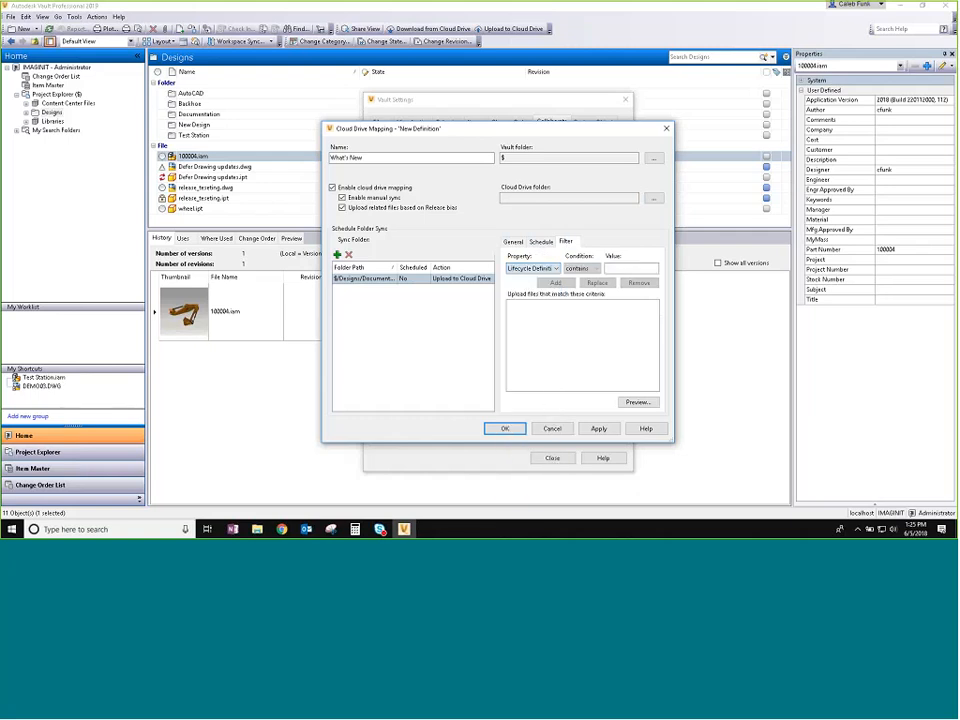
click(619, 268)
text(Revi)
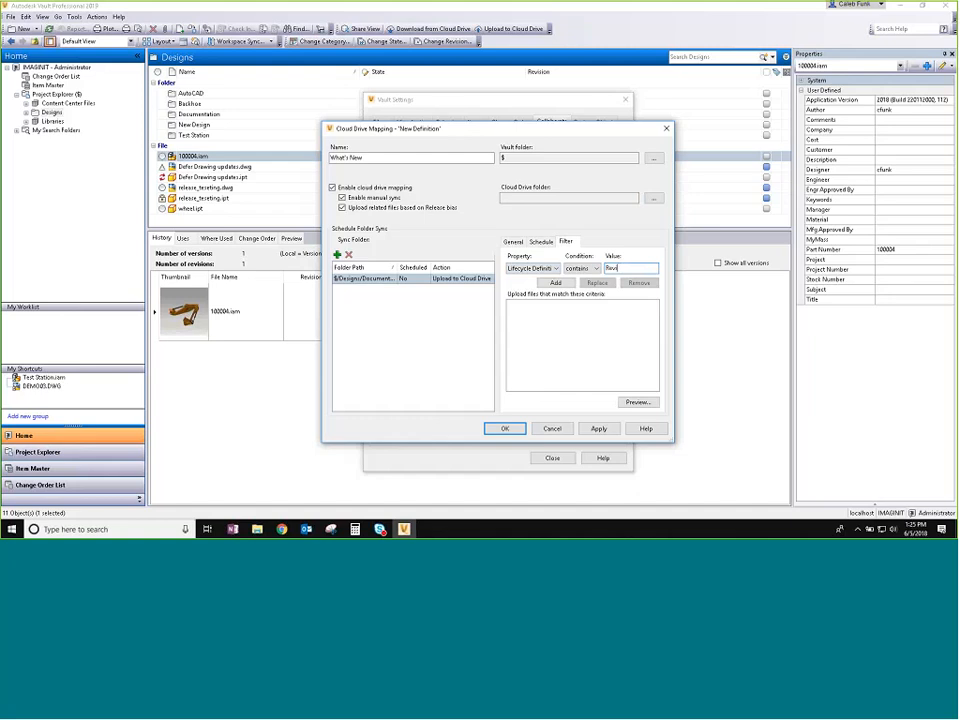
text(ew)
click(555, 282)
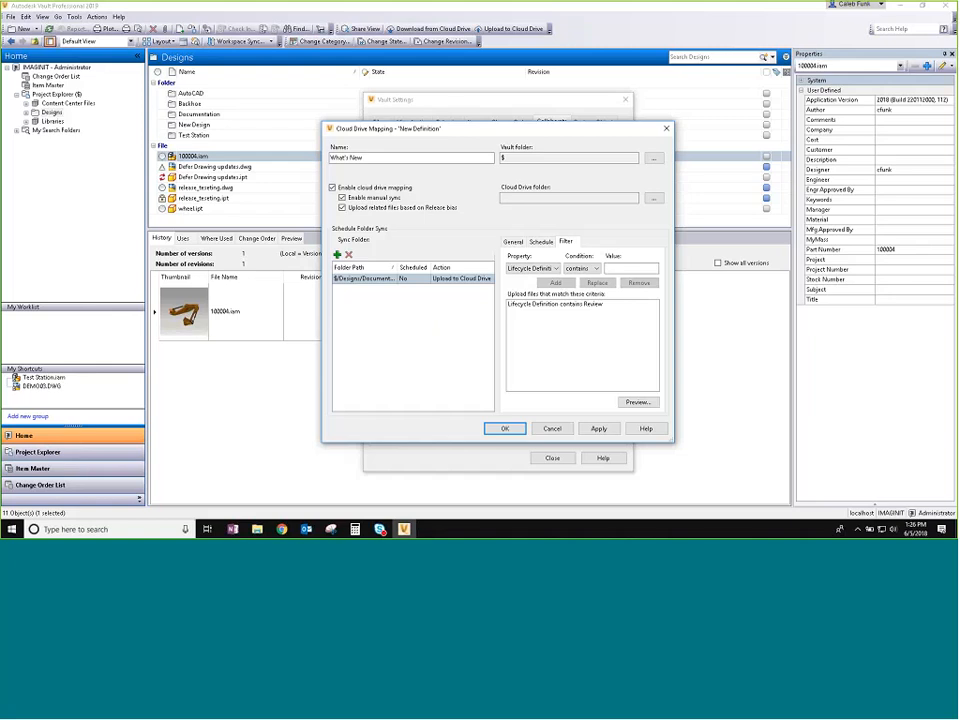
- Review the folder sync's general settings, discard the new cloud drive mapping and close the mapping and Vault settings dialogs
click(513, 242)
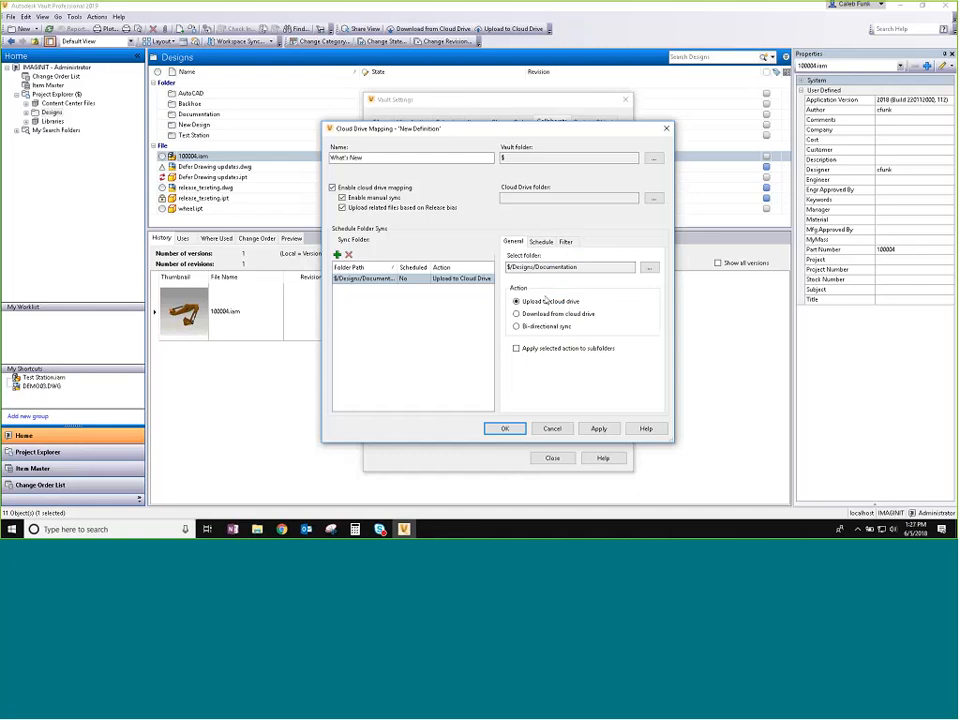
click(553, 430)
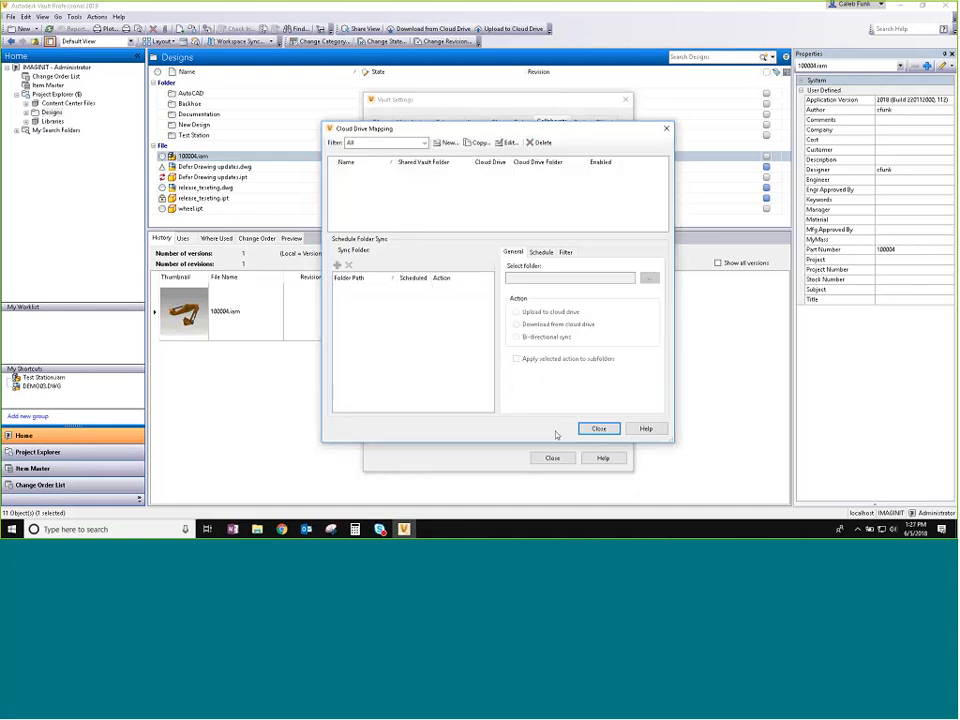
click(597, 429)
click(560, 459)
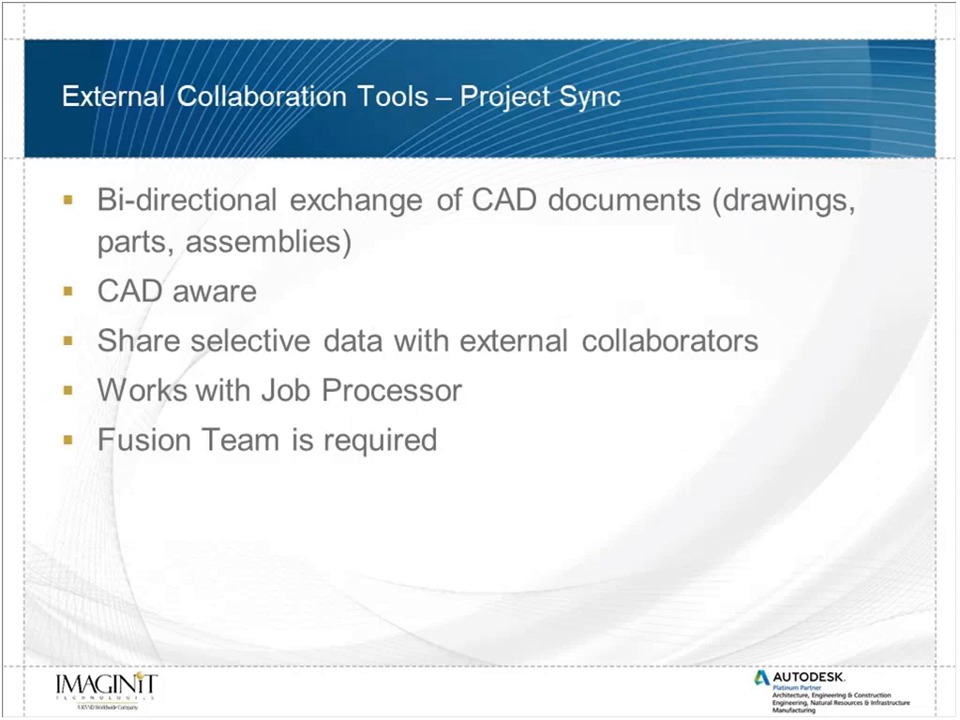
key(Right)
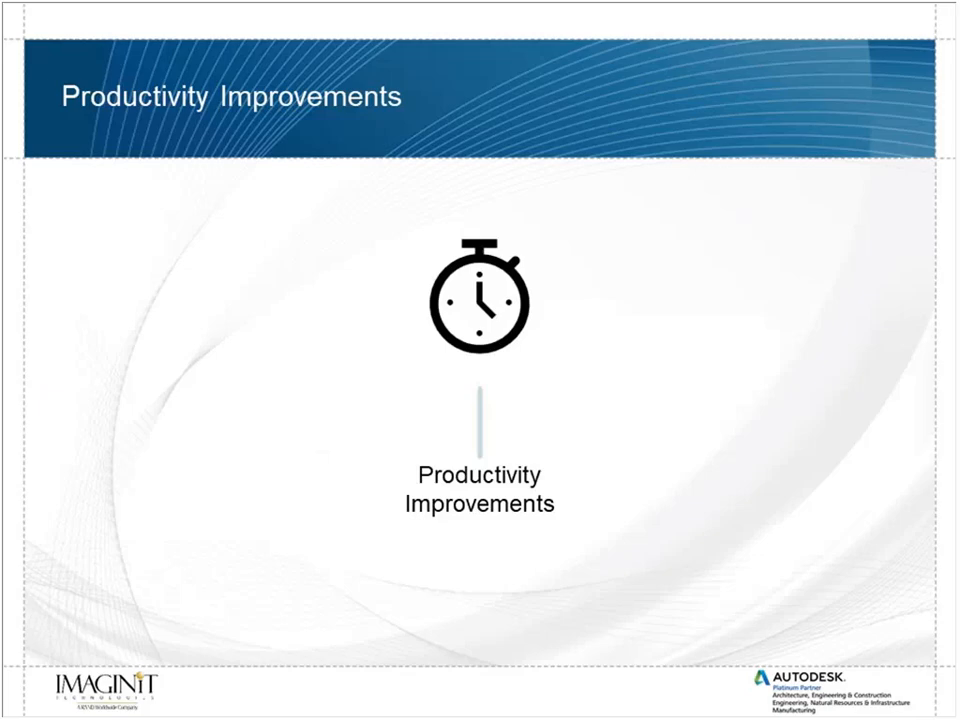